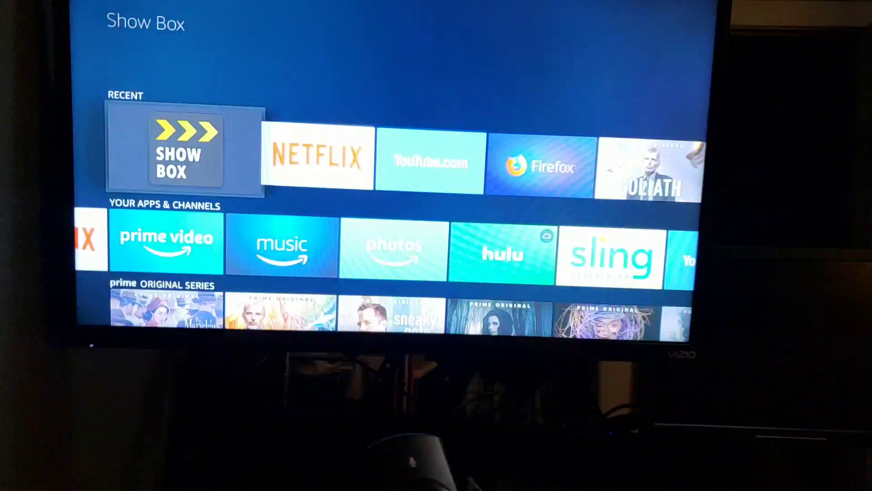
- Dismiss the Your Apps & Channels tip on the home screen with Show Box first in Recent
key("Return")
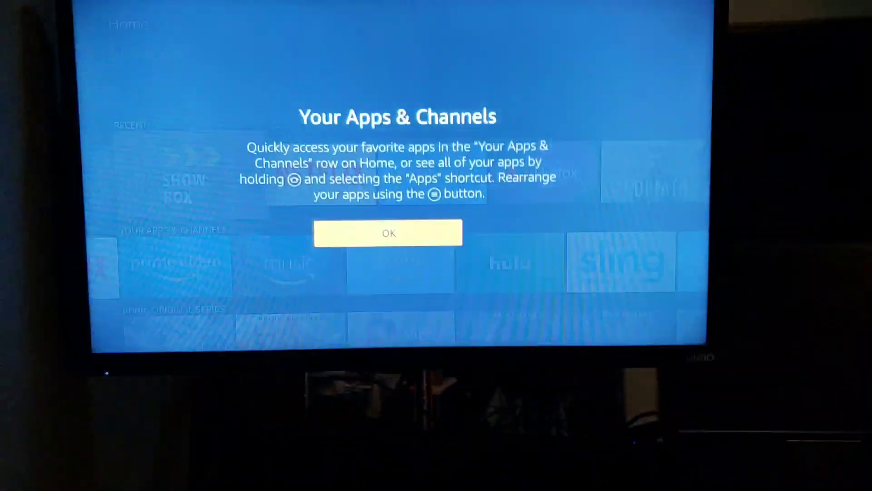
key("Return")
- Move up to the featured Goliath banner at the top of the home screen
key("Up")
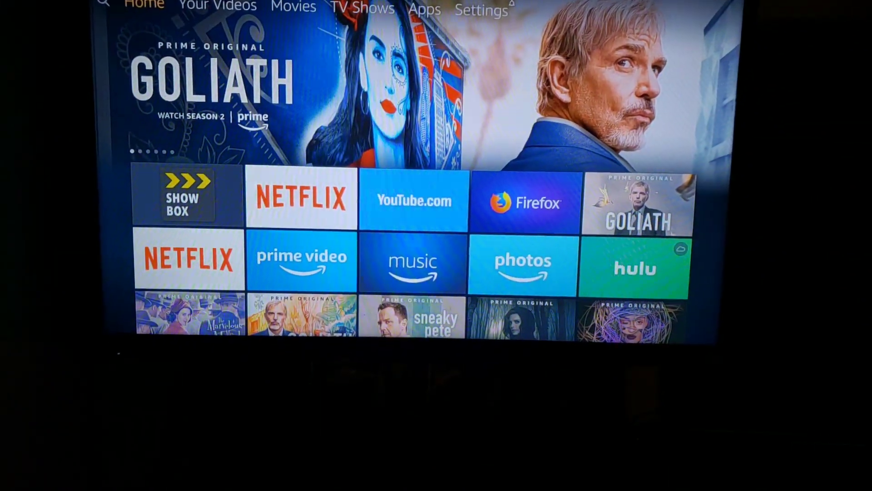